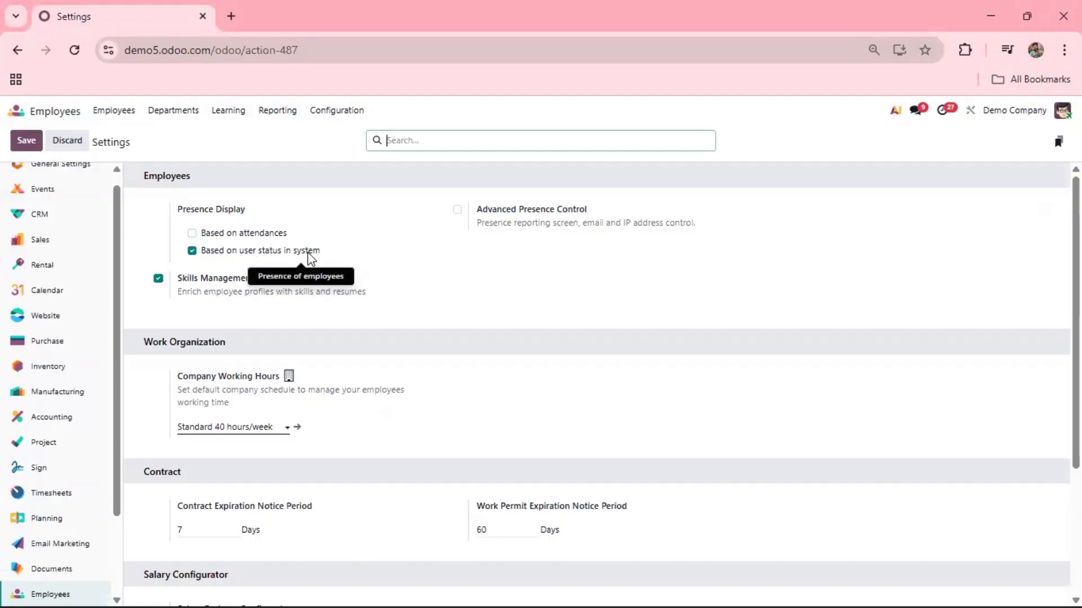
Enable attendance-based presence display and Advanced Presence Control, leaving only its IP Address condition turned on.
{"action": "left_click", "coordinate": [192, 234]}
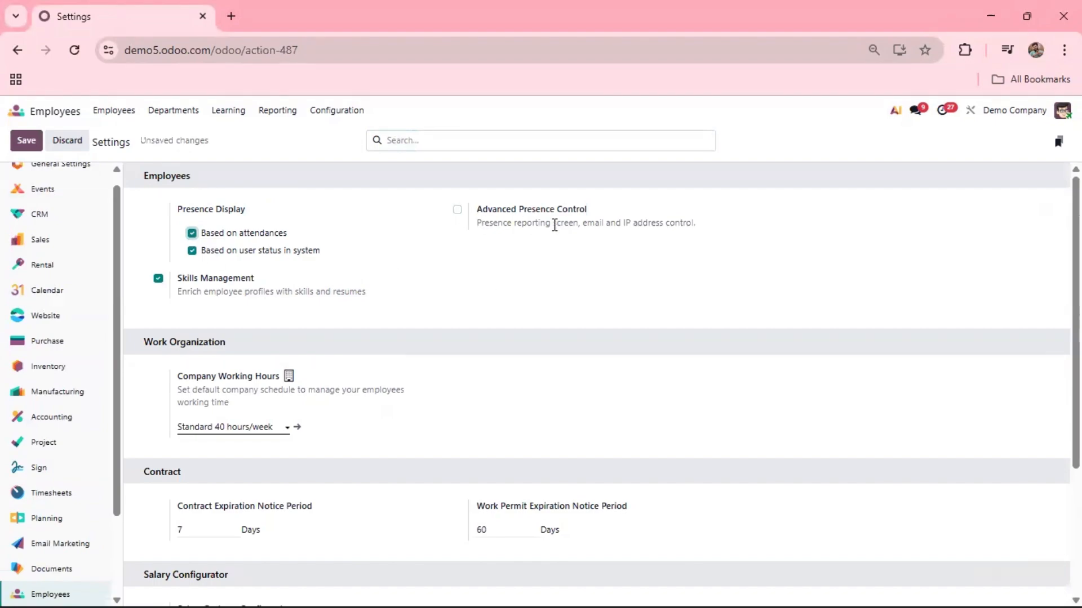
{"action": "left_click", "coordinate": [458, 210]}
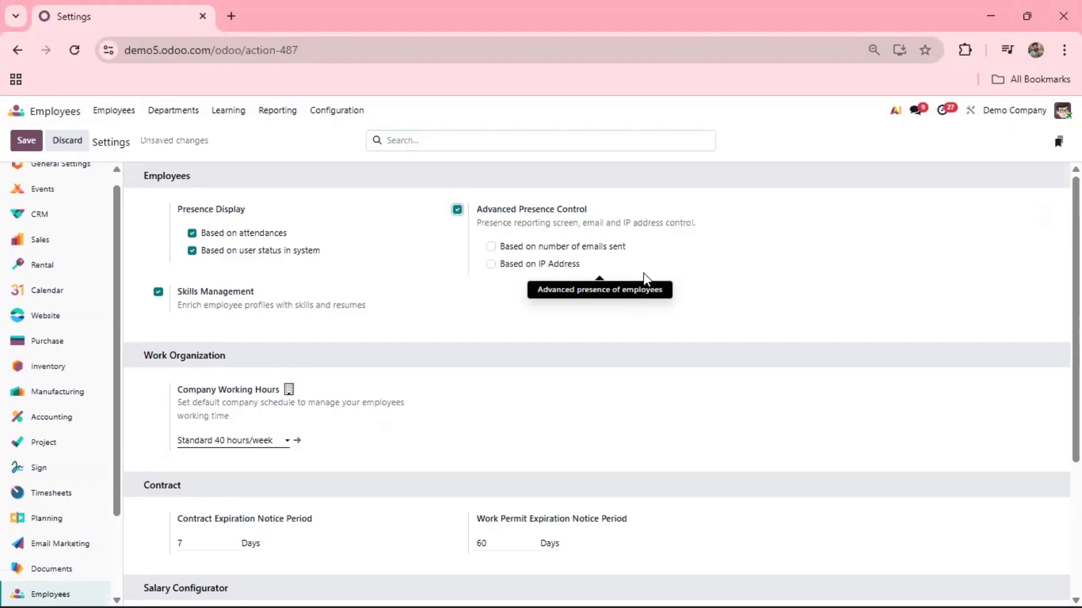
{"action": "left_click", "coordinate": [490, 247]}
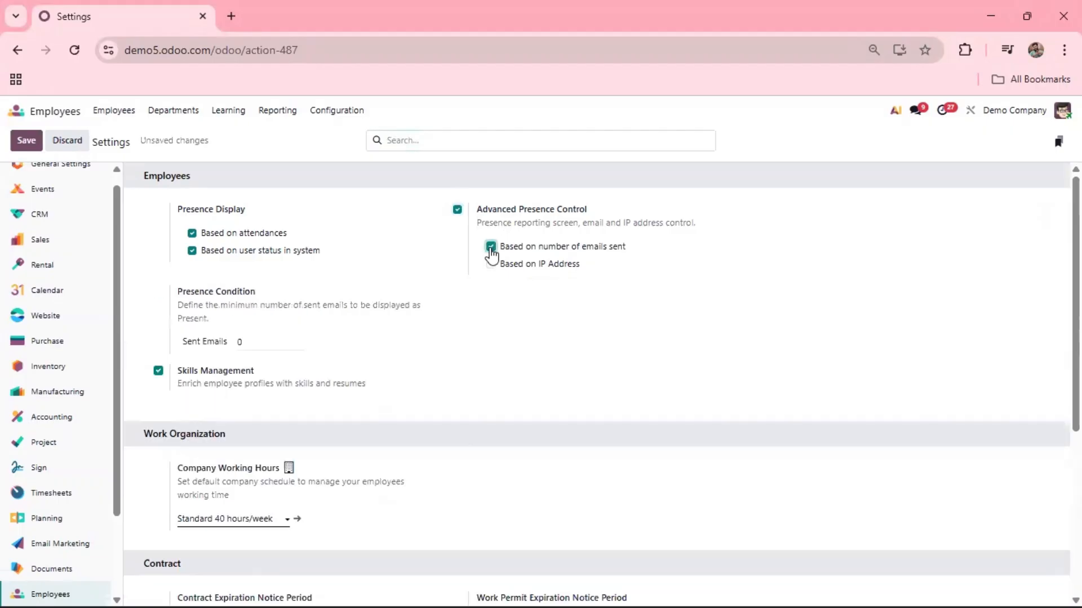
{"action": "left_click", "coordinate": [262, 347]}
{"action": "left_click", "coordinate": [490, 265]}
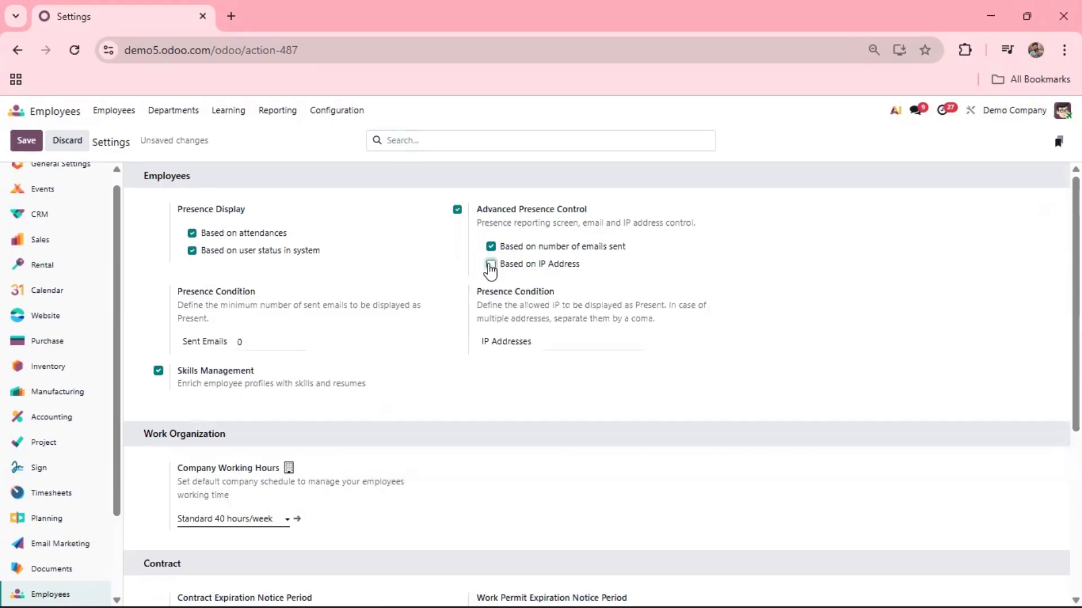
{"action": "left_click", "coordinate": [491, 247]}
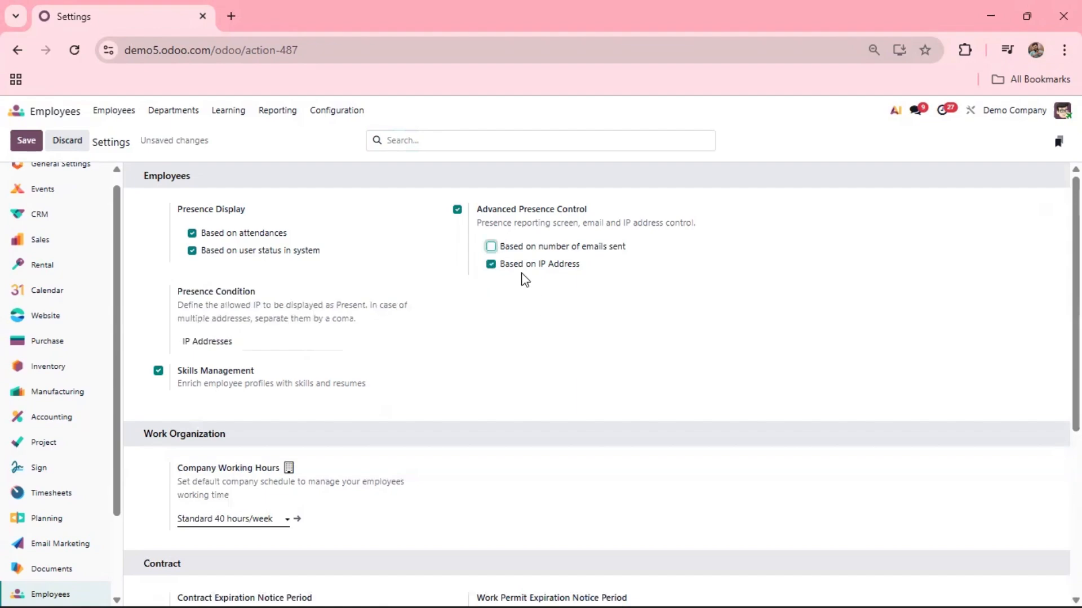
{"action": "left_click", "coordinate": [490, 265]}
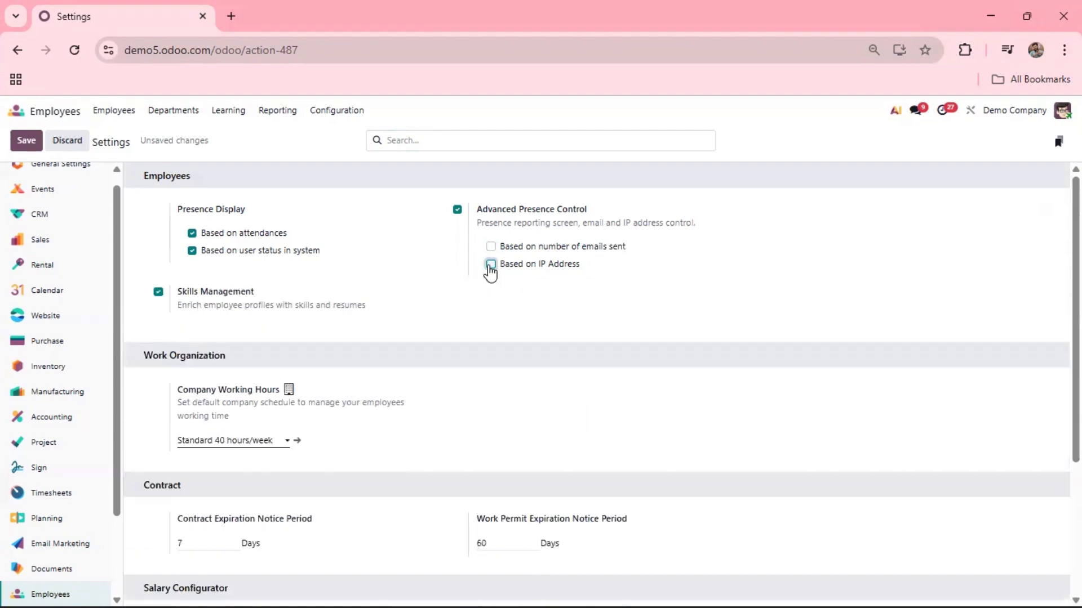
{"action": "left_click", "coordinate": [490, 265]}
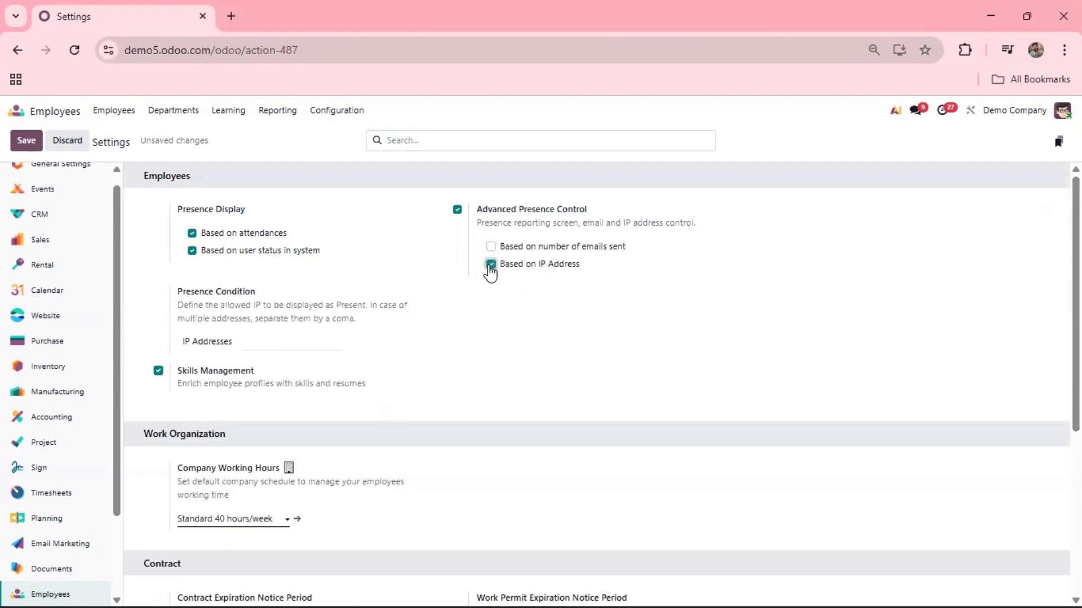
Set the allowed IP address for the presence condition to 123.123.143.125 and save the settings.
{"action": "left_click", "coordinate": [261, 342]}
{"action": "type", "text": "123.234."}
{"action": "key", "text": "BackSpace"}
{"action": "key", "text": "BackSpace"}
{"action": "type", "text": ".143.125"}
{"action": "left_click", "coordinate": [262, 342]}
{"action": "type", "text": "1"}
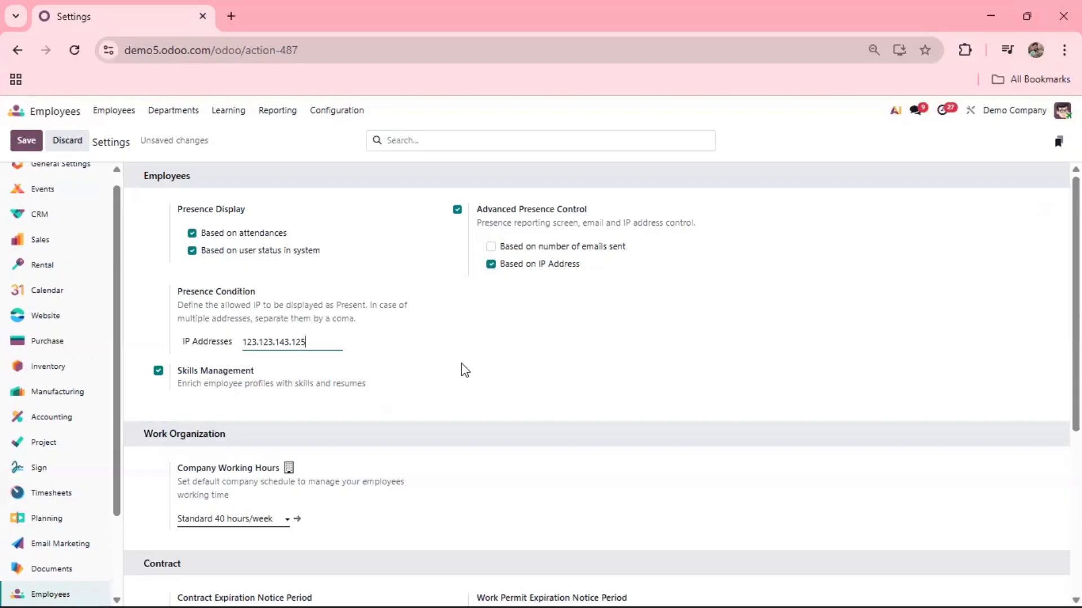
{"action": "left_click", "coordinate": [105, 116]}
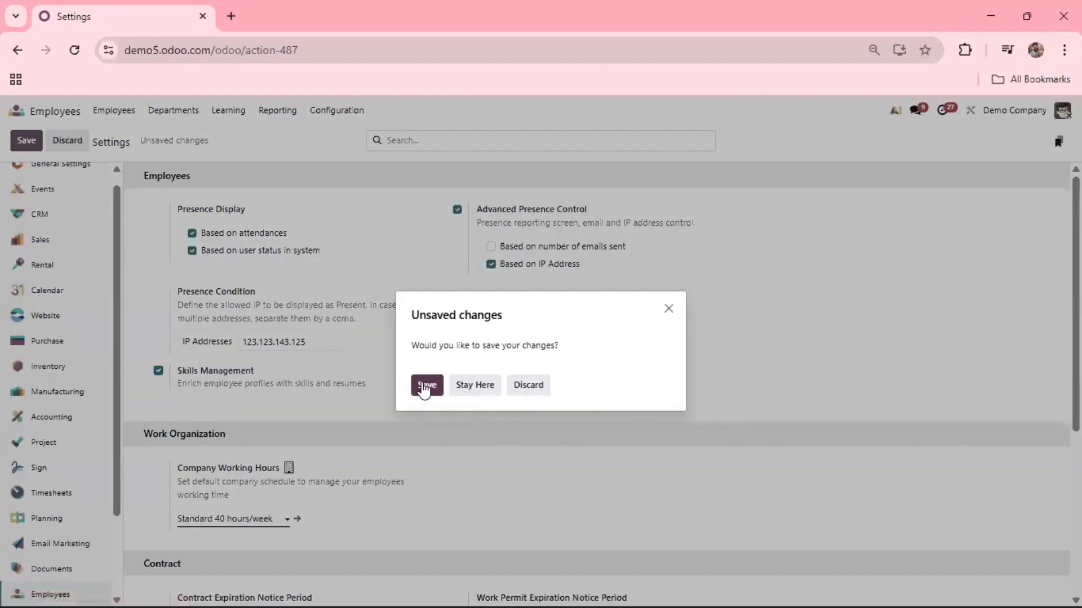
{"action": "left_click", "coordinate": [424, 388]}
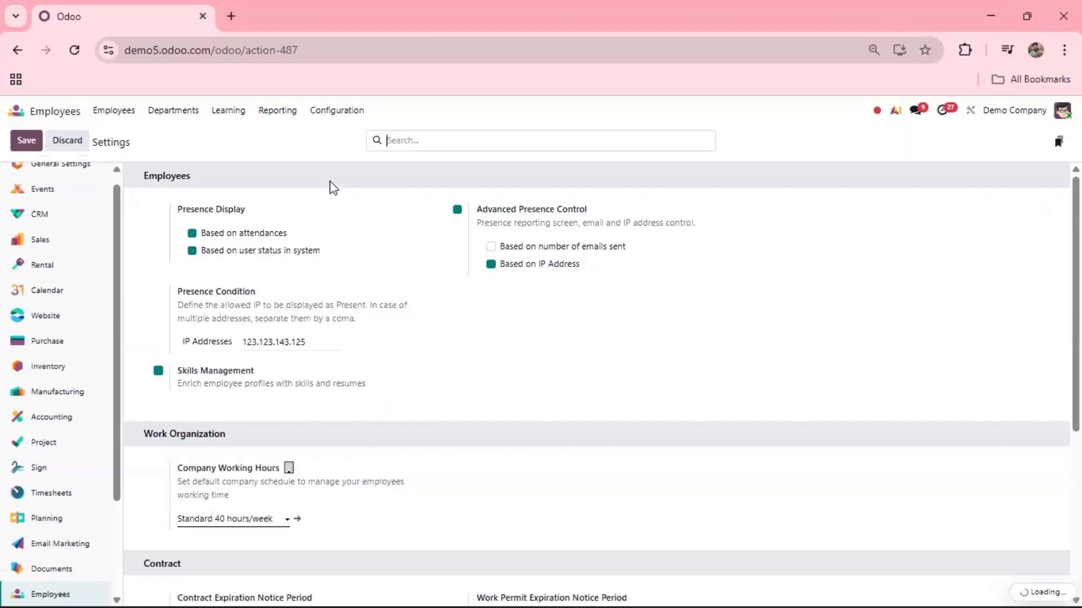
Open the employee directory and examine the presence indicators on the employee cards.
{"action": "left_click", "coordinate": [113, 111]}
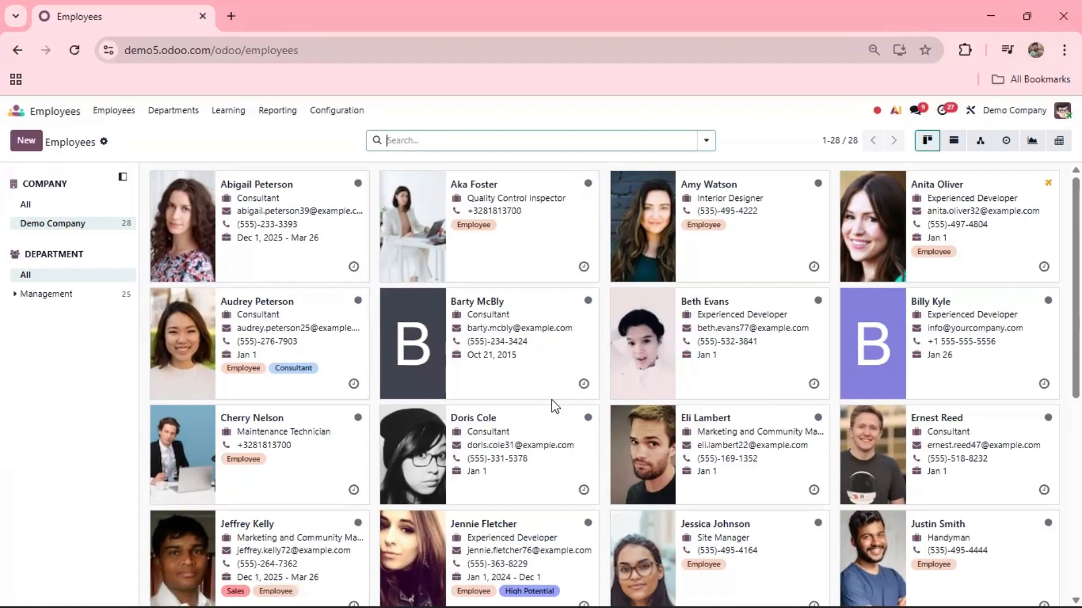
{"action": "scroll", "coordinate": [555, 406], "scroll_direction": "down", "scroll_amount": 3}
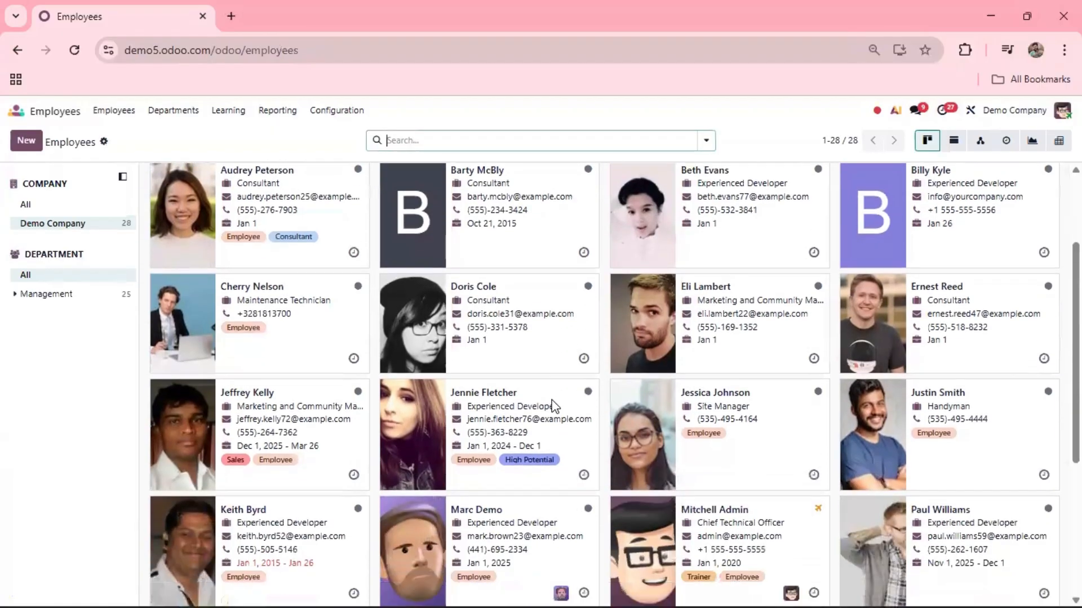
{"action": "scroll", "coordinate": [554, 406], "scroll_direction": "down", "scroll_amount": 3}
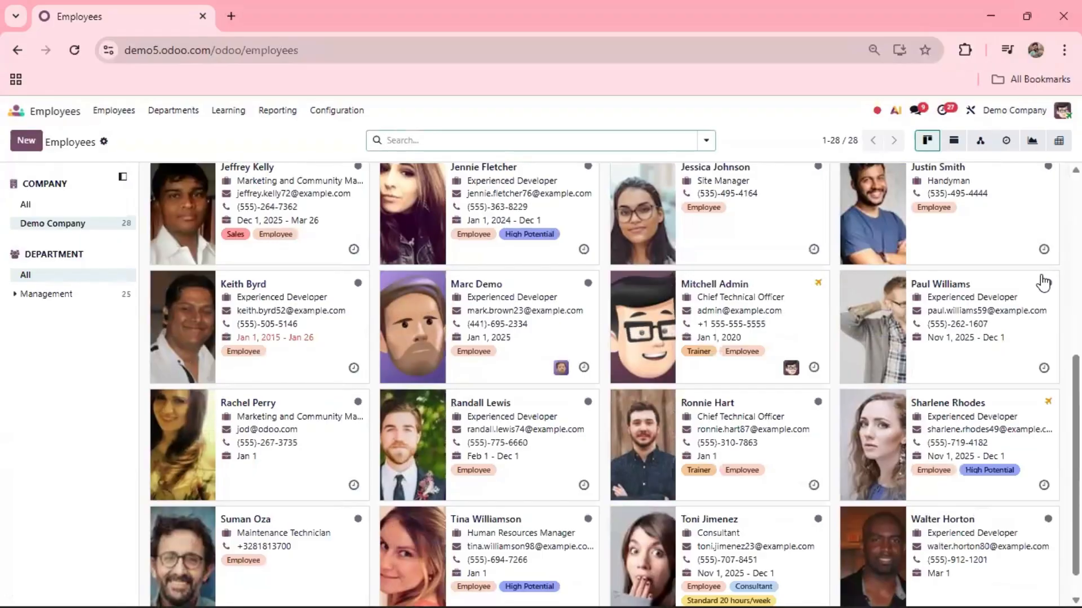
{"action": "scroll", "coordinate": [552, 422], "scroll_direction": "down", "scroll_amount": 1}
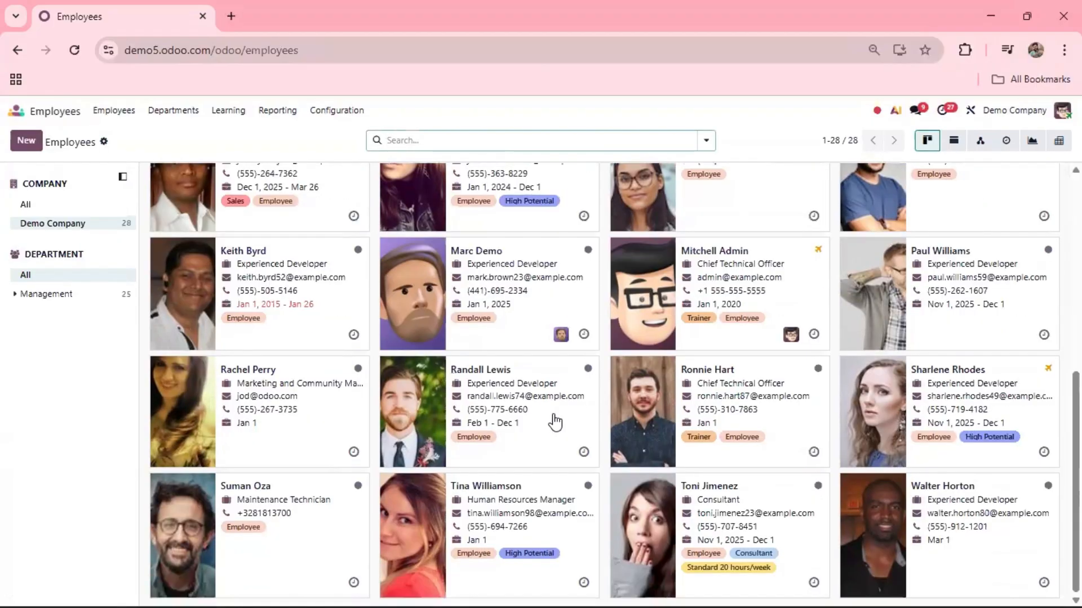
{"action": "scroll", "coordinate": [554, 421], "scroll_direction": "up", "scroll_amount": 6}
{"action": "scroll", "coordinate": [552, 422], "scroll_direction": "up", "scroll_amount": 1}
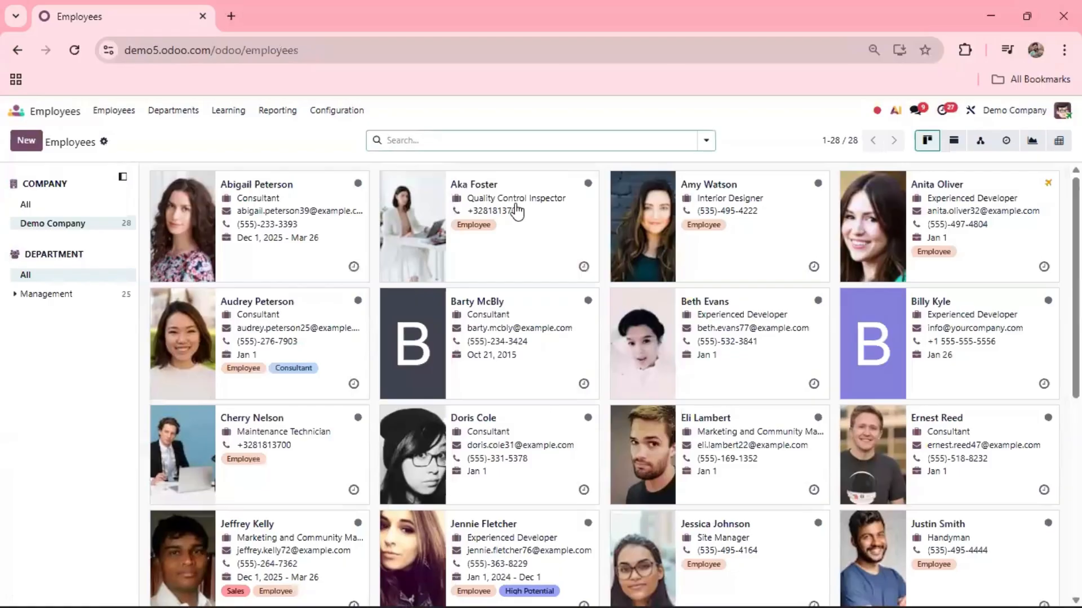
Filter the employees by At work and separately by Absent to review each set, and clear the filter.
{"action": "left_click", "coordinate": [442, 141]}
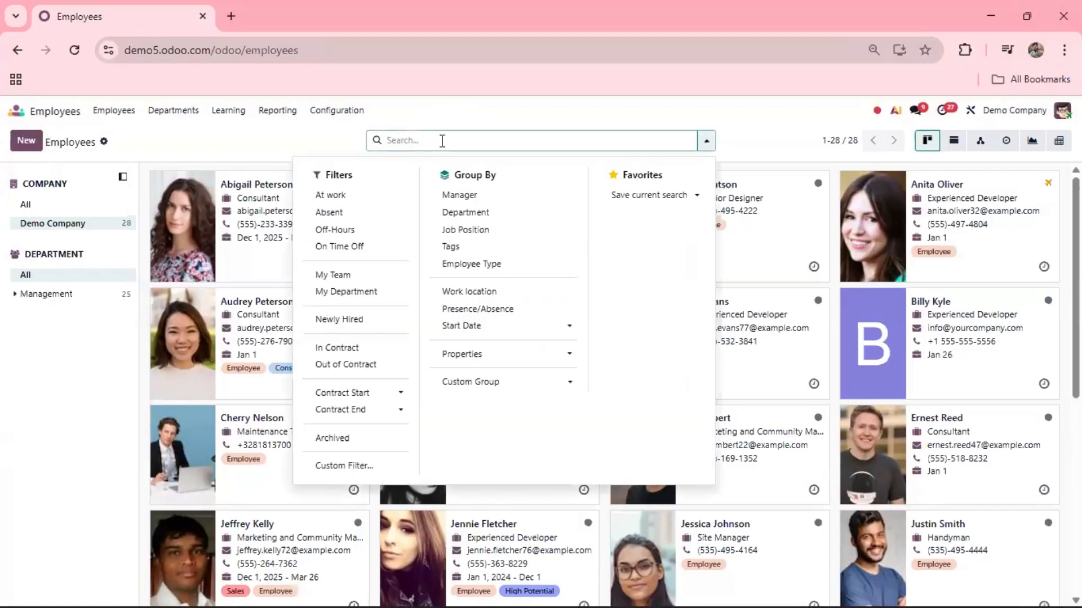
{"action": "left_click", "coordinate": [350, 196]}
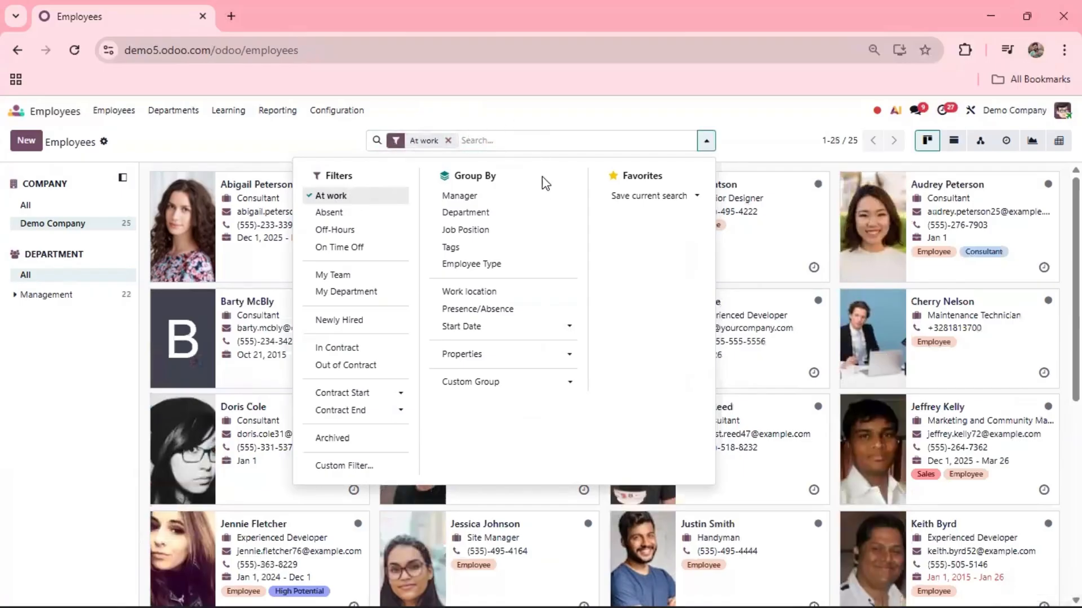
{"action": "left_click", "coordinate": [353, 197]}
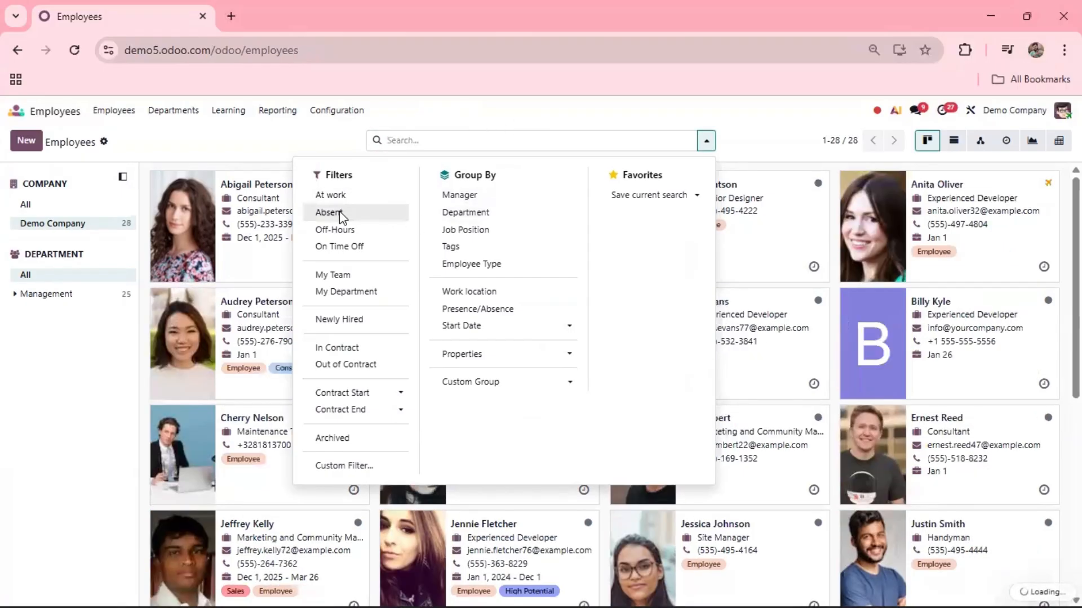
{"action": "left_click", "coordinate": [340, 212]}
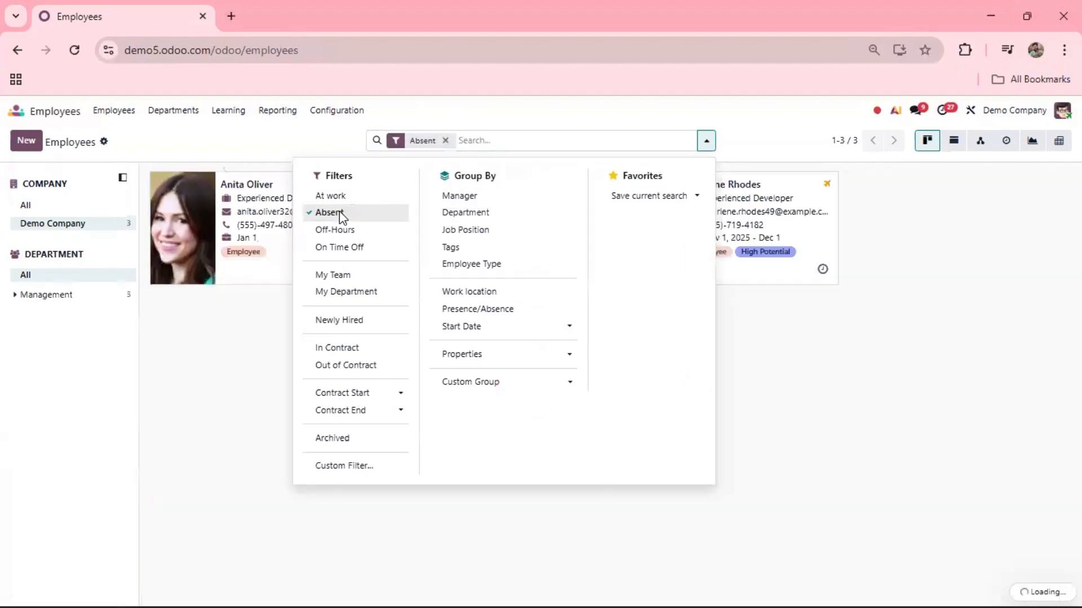
{"action": "left_click", "coordinate": [792, 386]}
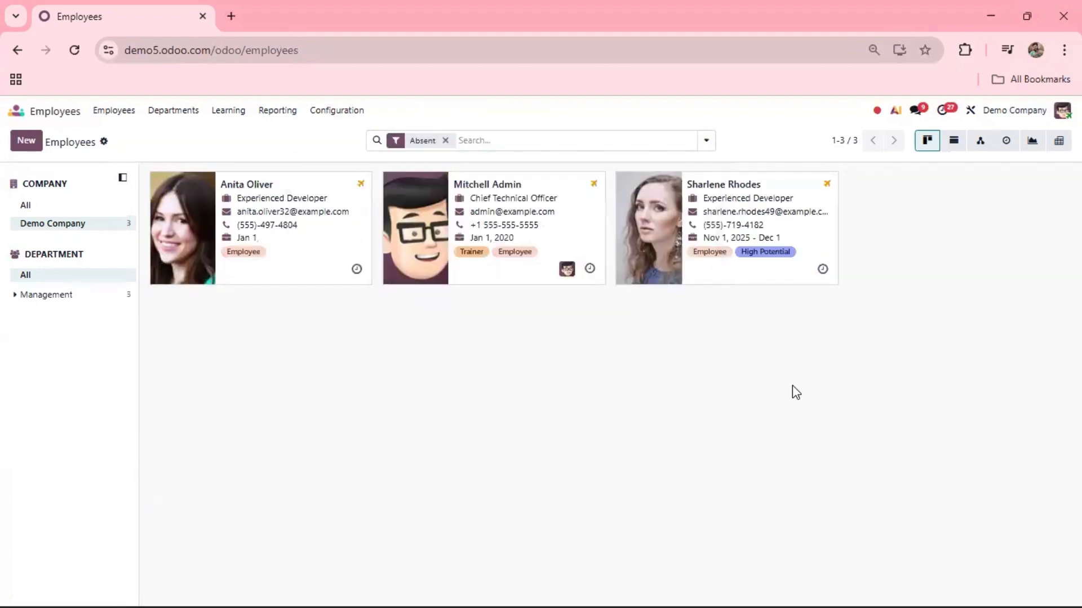
{"action": "left_click", "coordinate": [446, 141]}
Filter the employees by At work and group them by Department and Job Position.
{"action": "left_click", "coordinate": [446, 139]}
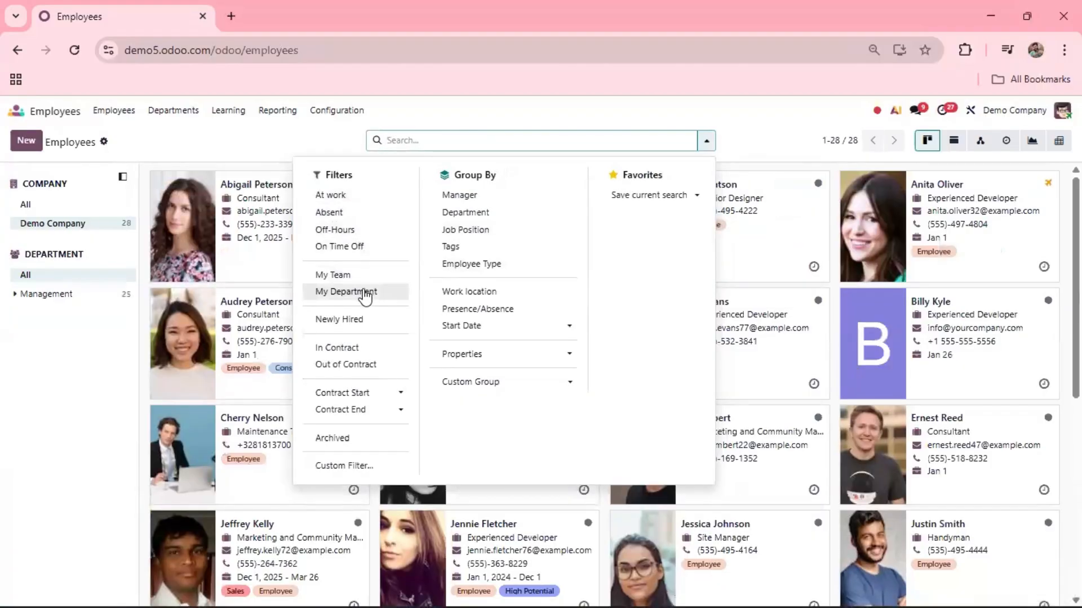
{"action": "left_click", "coordinate": [332, 196]}
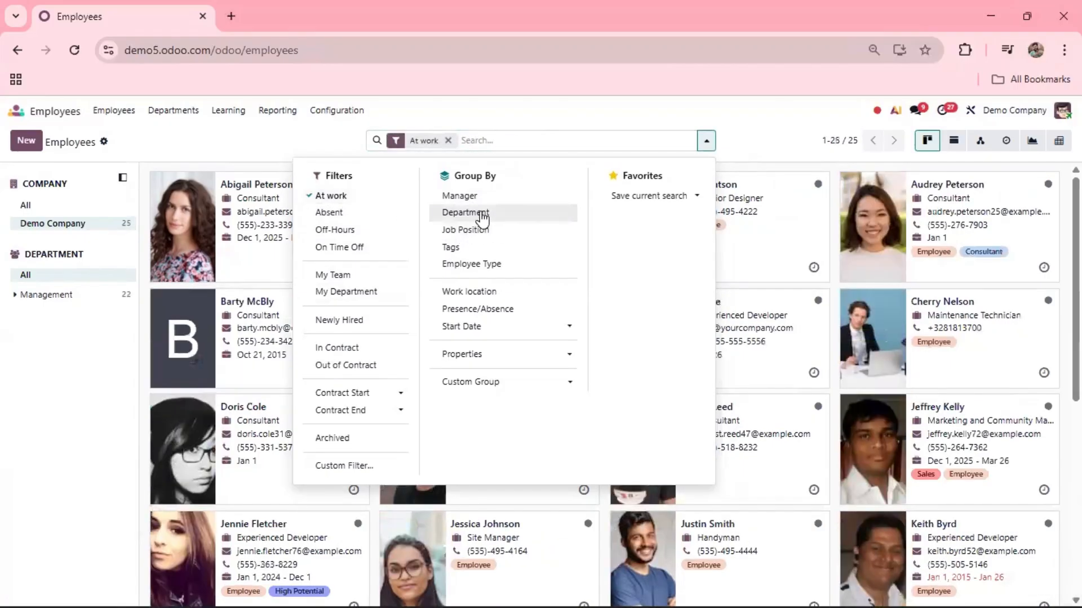
{"action": "left_click", "coordinate": [481, 214]}
{"action": "left_click", "coordinate": [482, 232]}
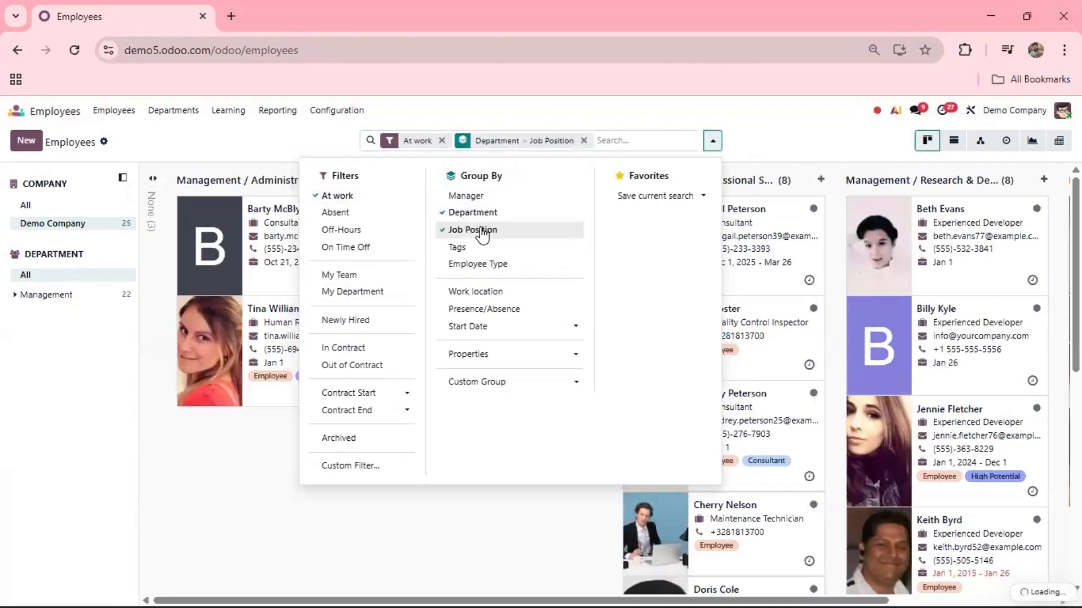
Show the employees as a list and expand Management / Sales down to the Marketing and Community Manager employees.
{"action": "left_click", "coordinate": [954, 147]}
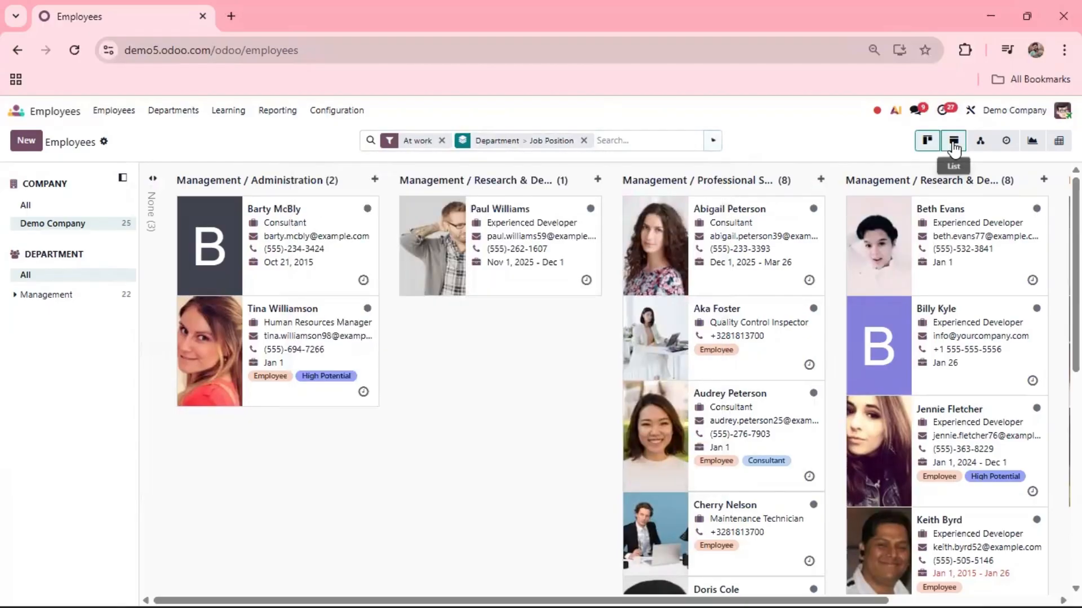
{"action": "left_click", "coordinate": [954, 148]}
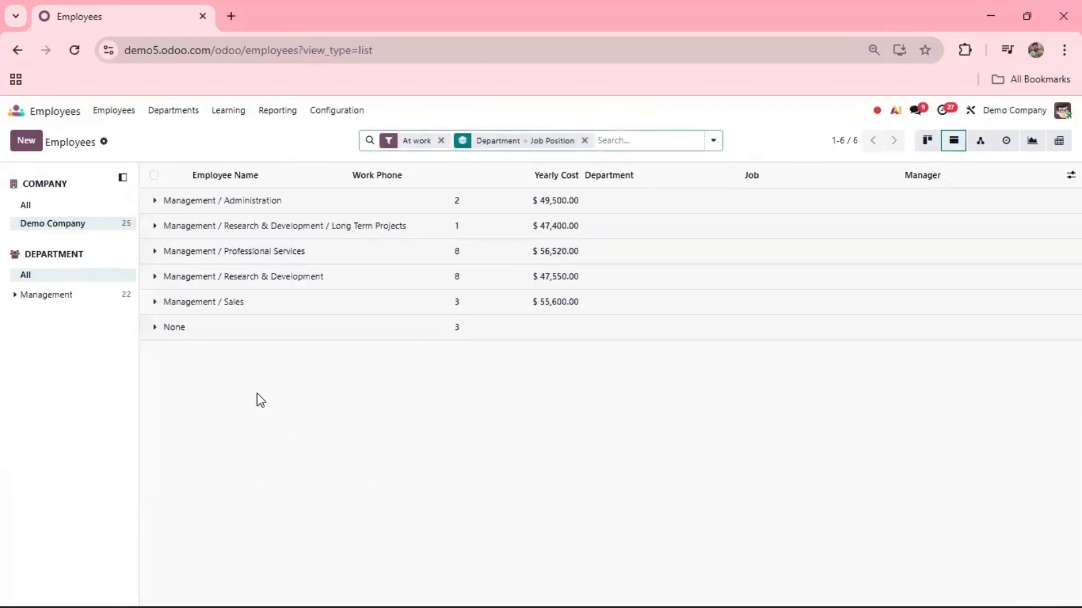
{"action": "left_click", "coordinate": [215, 308]}
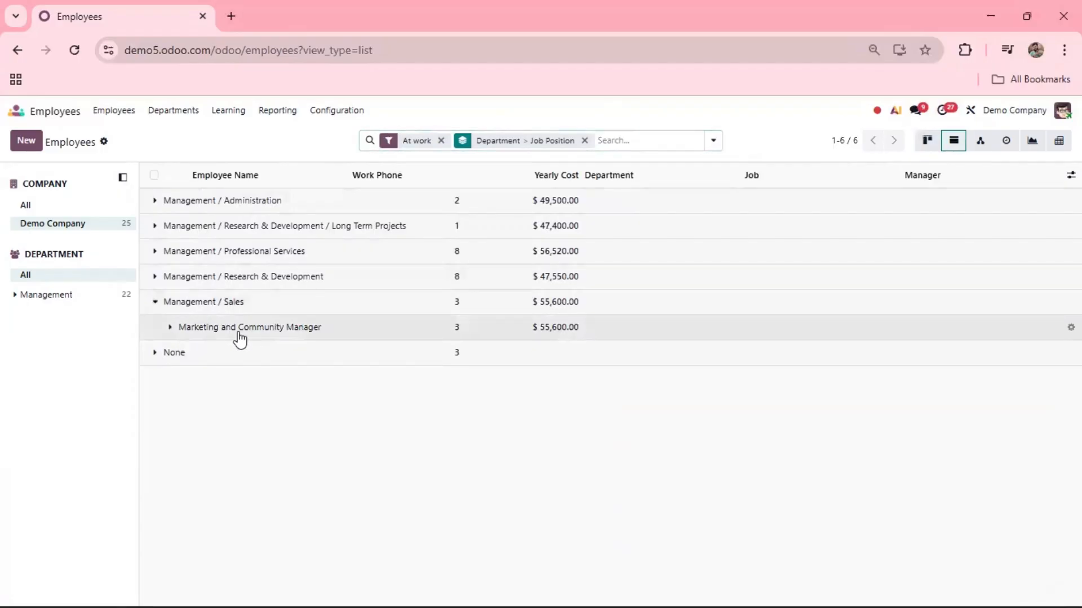
{"action": "left_click", "coordinate": [239, 333]}
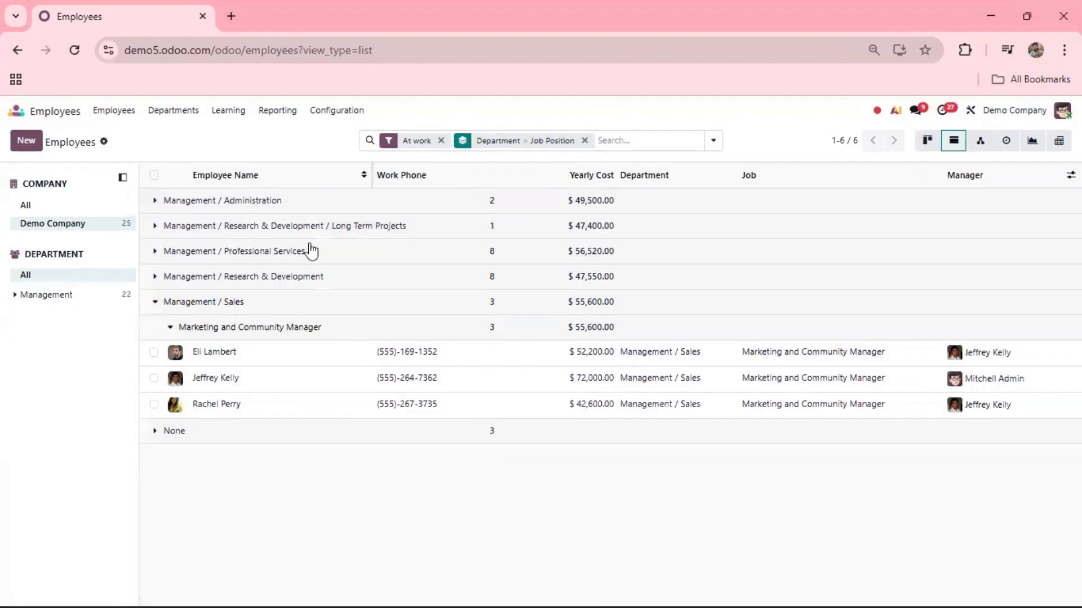
{"action": "left_click", "coordinate": [233, 329]}
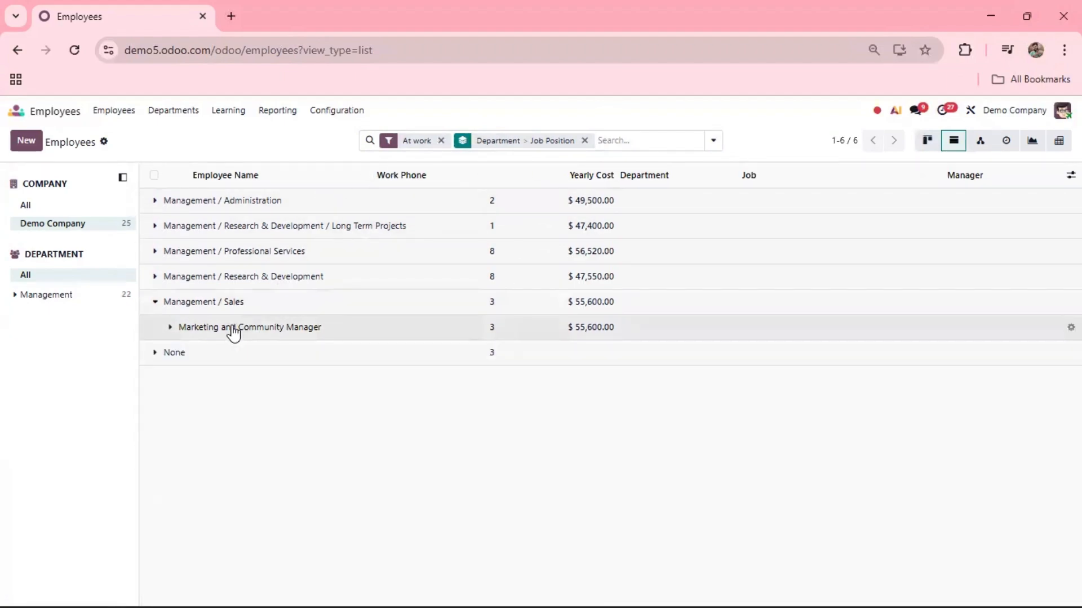
{"action": "left_click", "coordinate": [233, 329]}
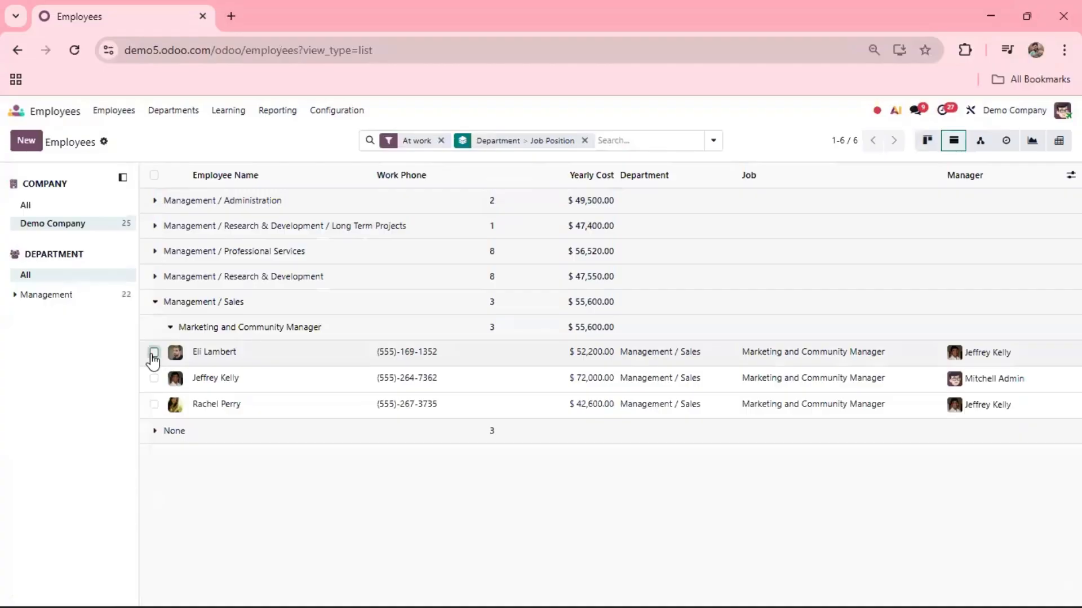
Select all three Marketing and Community Manager employees and view the available Presence Control actions.
{"action": "left_click", "coordinate": [154, 352]}
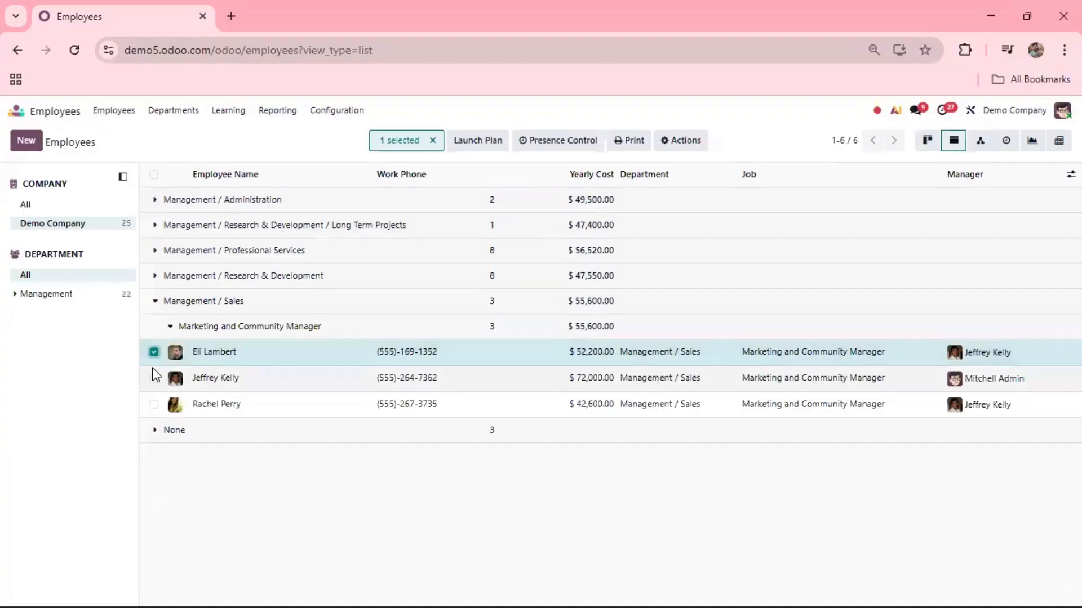
{"action": "left_click", "coordinate": [155, 405]}
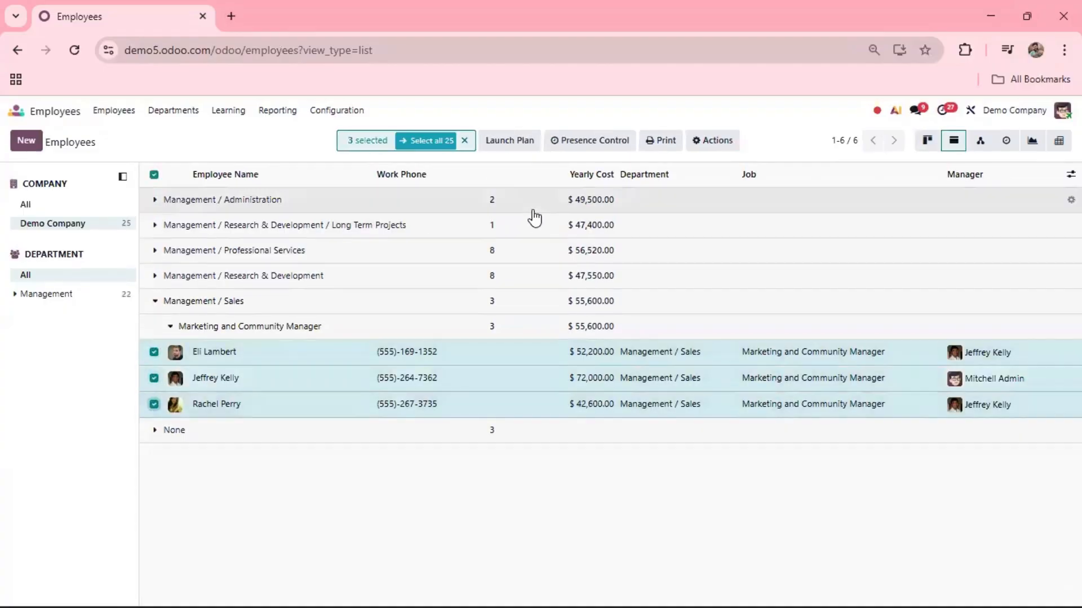
{"action": "left_click", "coordinate": [601, 148]}
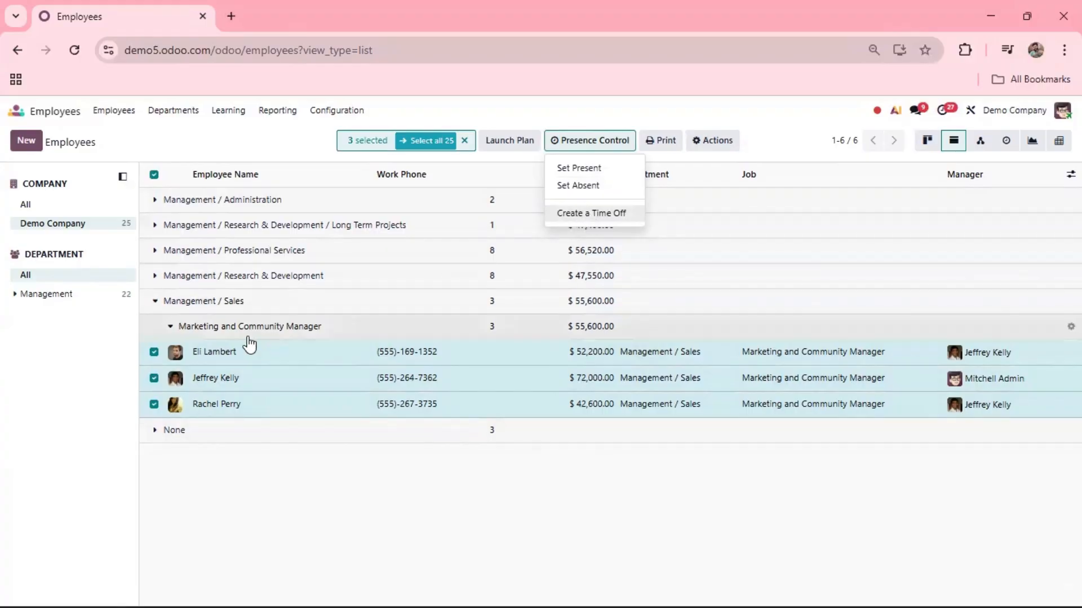
Exclude the first employee from the selection to review Presence Control for the other two, and collapse the Marketing and Community Manager group.
{"action": "left_click", "coordinate": [154, 355]}
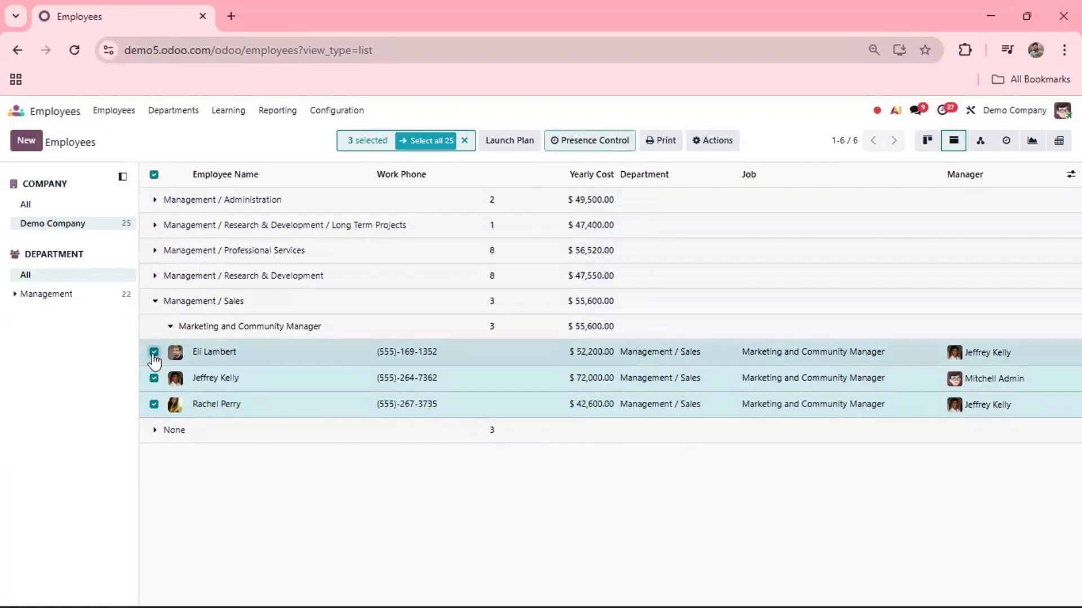
{"action": "left_click", "coordinate": [153, 353]}
{"action": "left_click", "coordinate": [562, 142]}
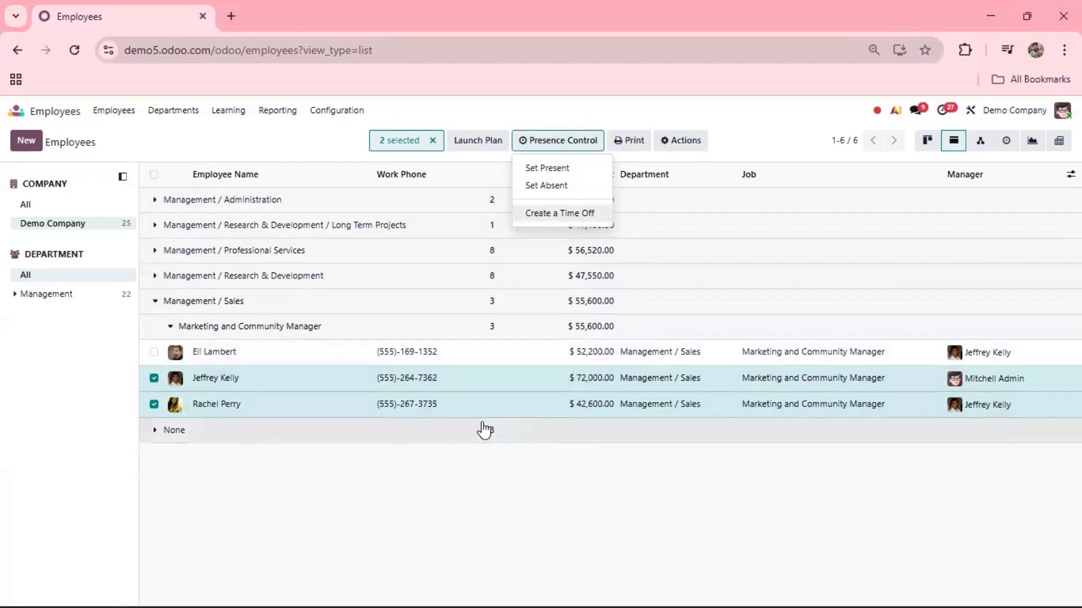
{"action": "left_click", "coordinate": [171, 326]}
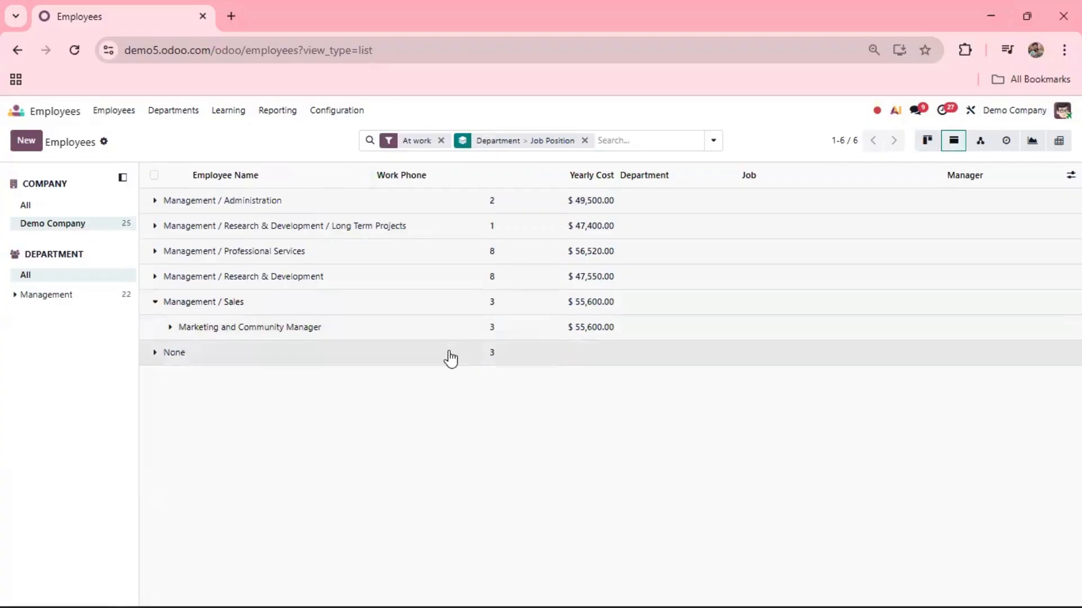
Collapse the Management / Sales group and clear the department and job position grouping and the At work filter.
{"action": "left_click", "coordinate": [248, 313]}
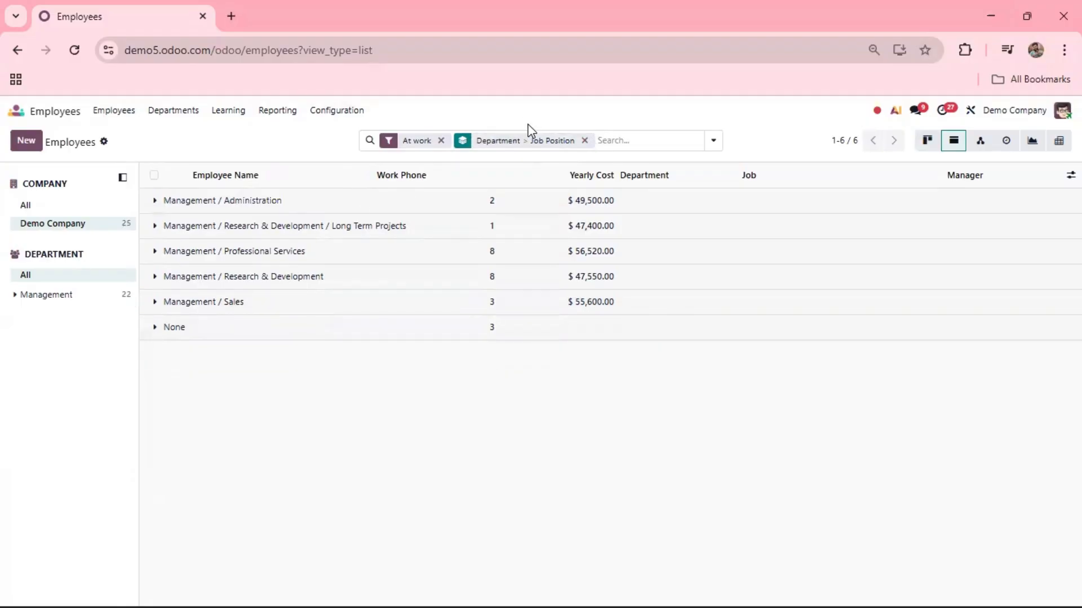
{"action": "left_click", "coordinate": [584, 141]}
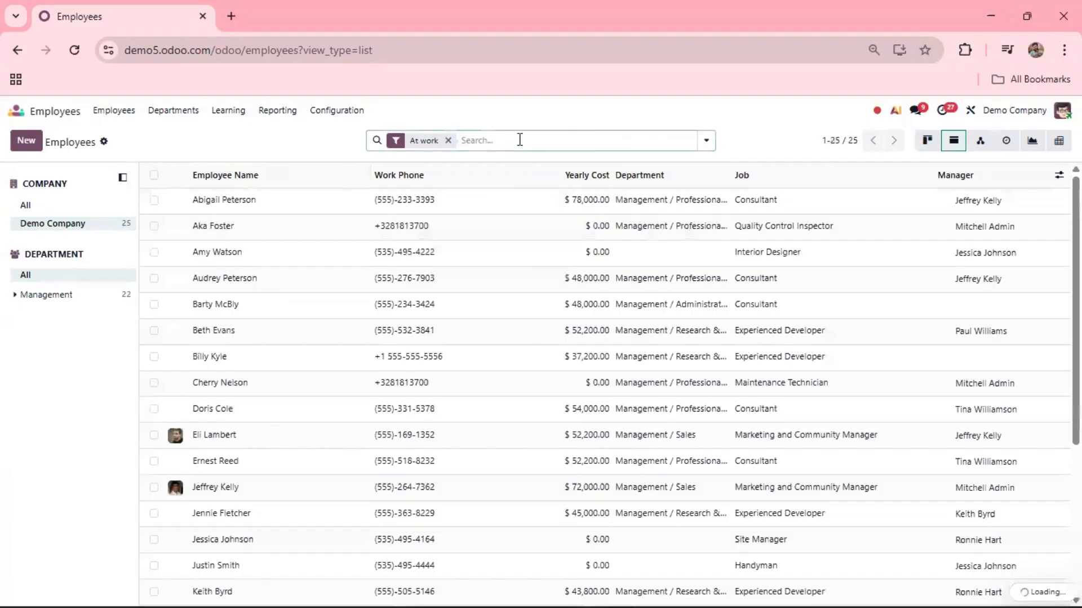
{"action": "left_click", "coordinate": [449, 140]}
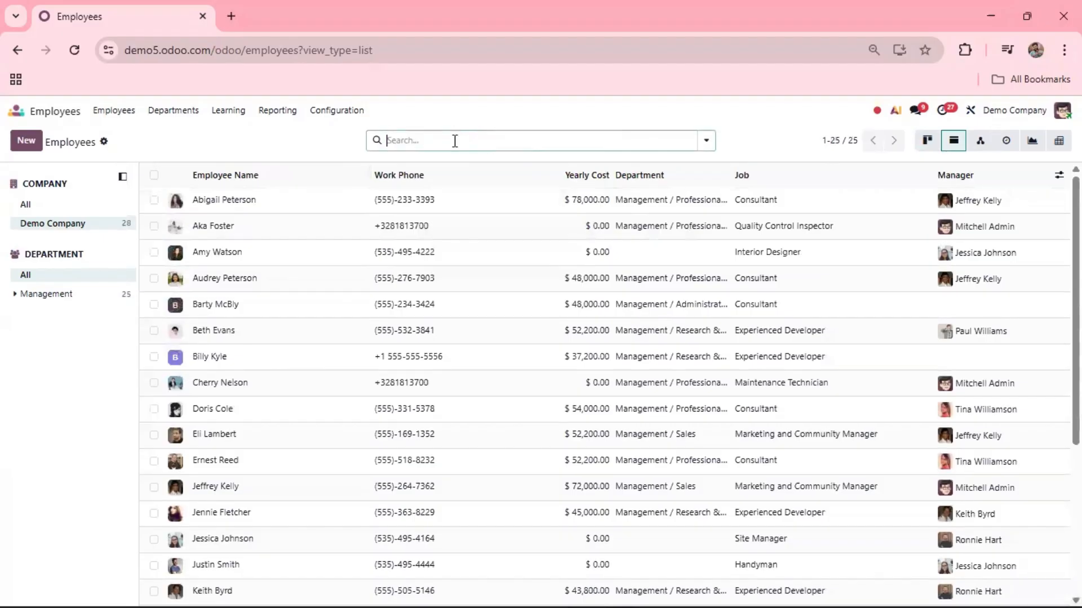
Try grouping the employees by Employee Type and Job Position, and remove both groupings again.
{"action": "left_click", "coordinate": [454, 140]}
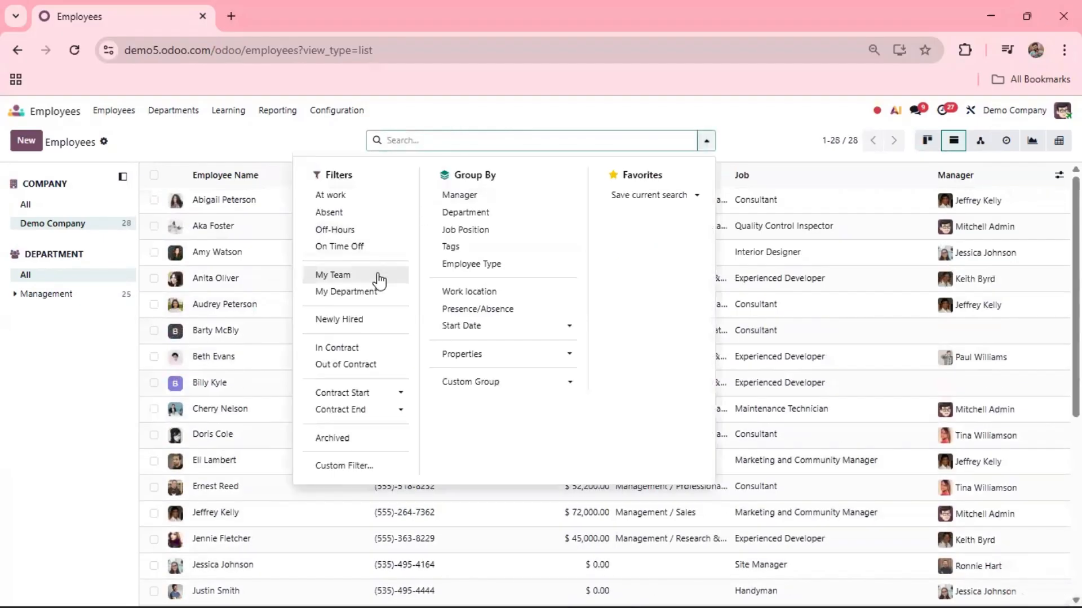
{"action": "left_click", "coordinate": [477, 269]}
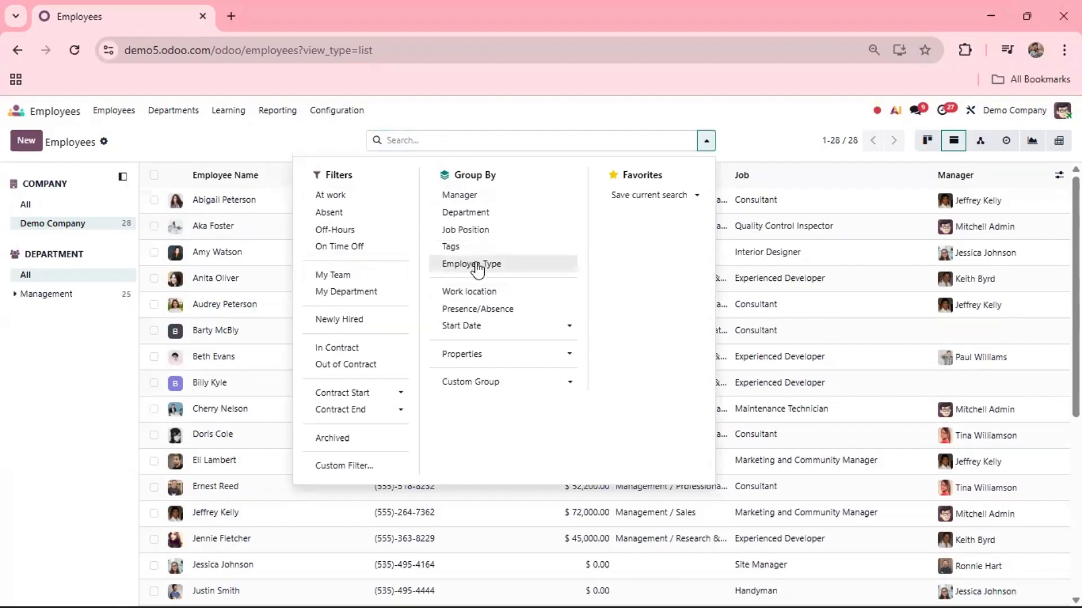
{"action": "left_click", "coordinate": [479, 232]}
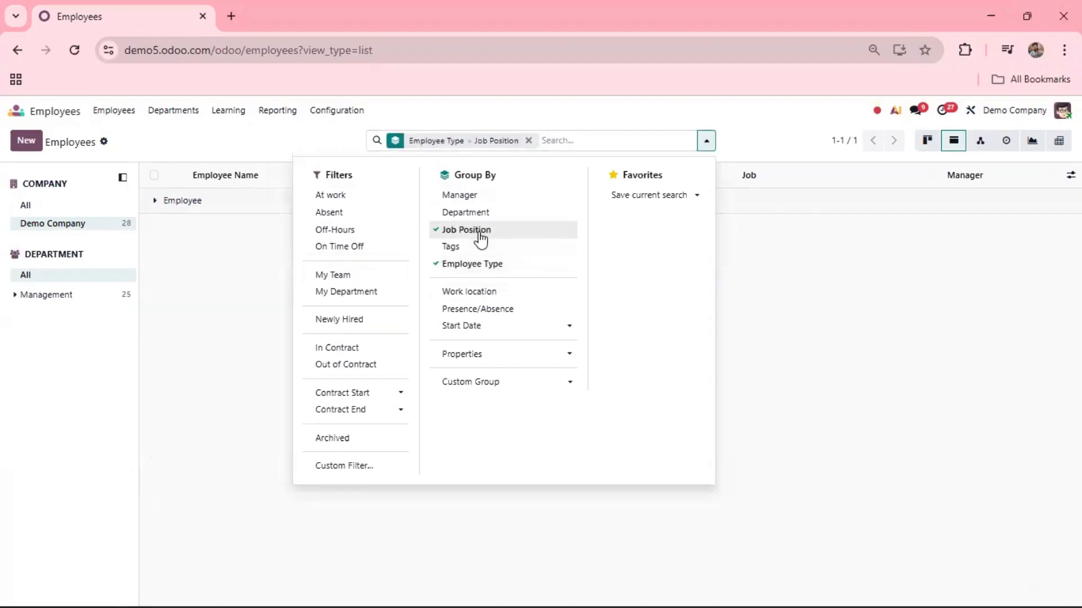
{"action": "left_click", "coordinate": [480, 237]}
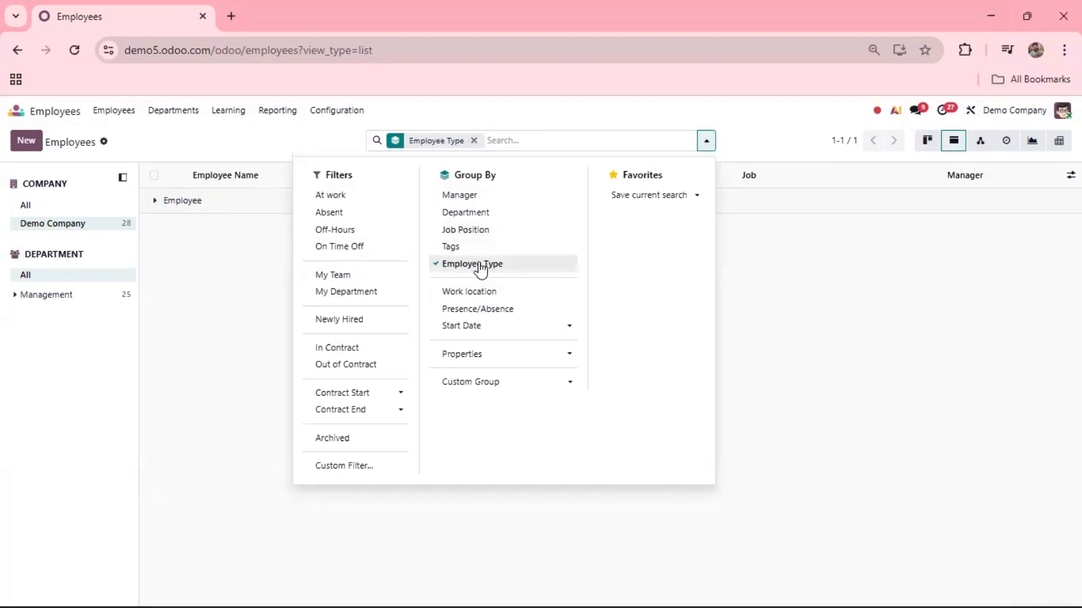
{"action": "left_click", "coordinate": [478, 268]}
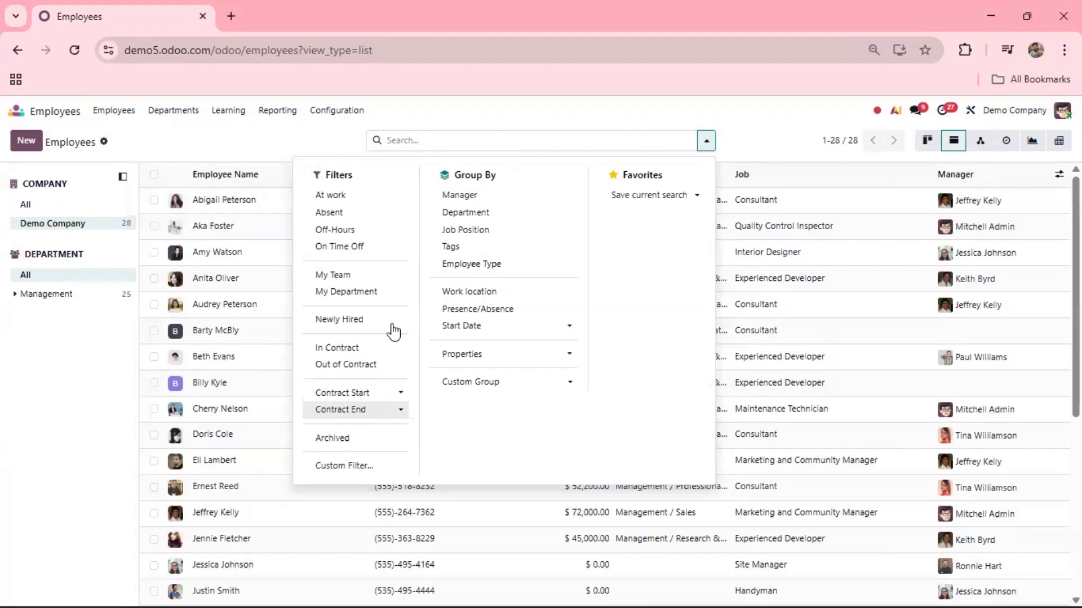
{"action": "left_click", "coordinate": [254, 142]}
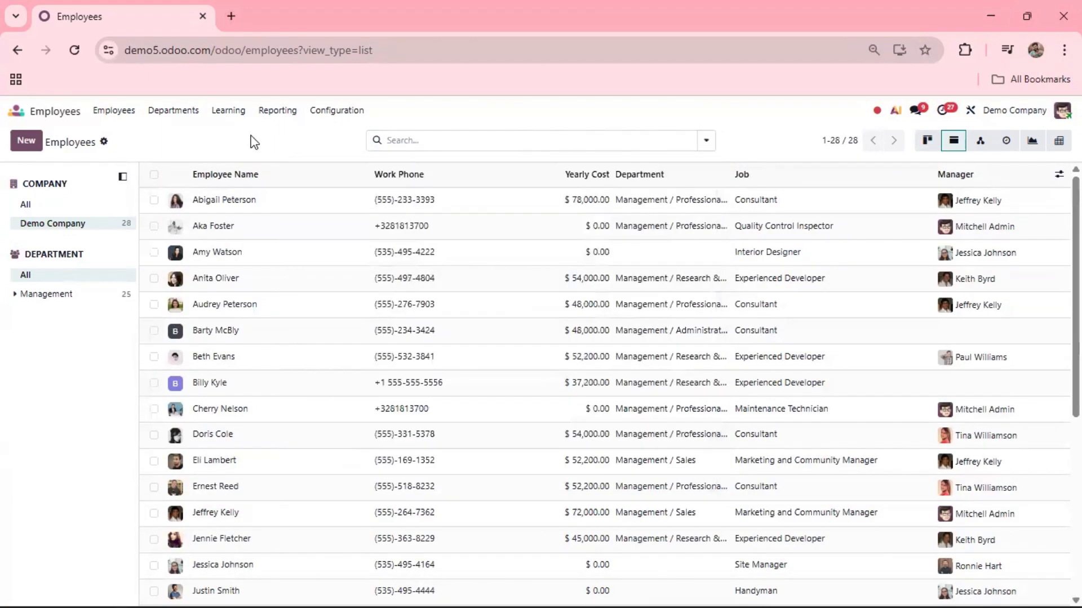
Return to the card overview of all employees.
{"action": "left_click", "coordinate": [114, 114]}
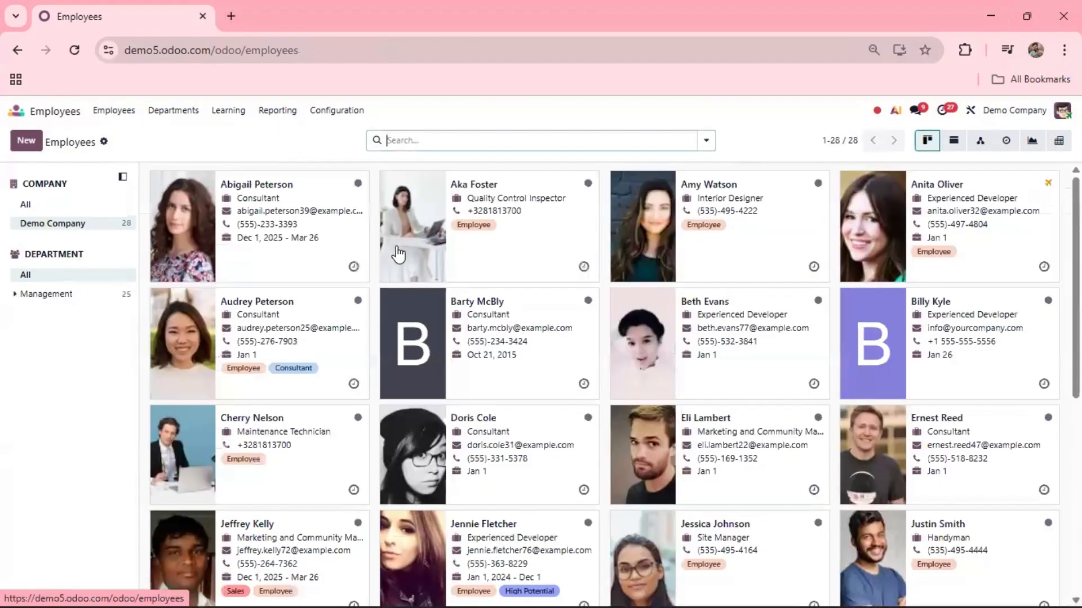